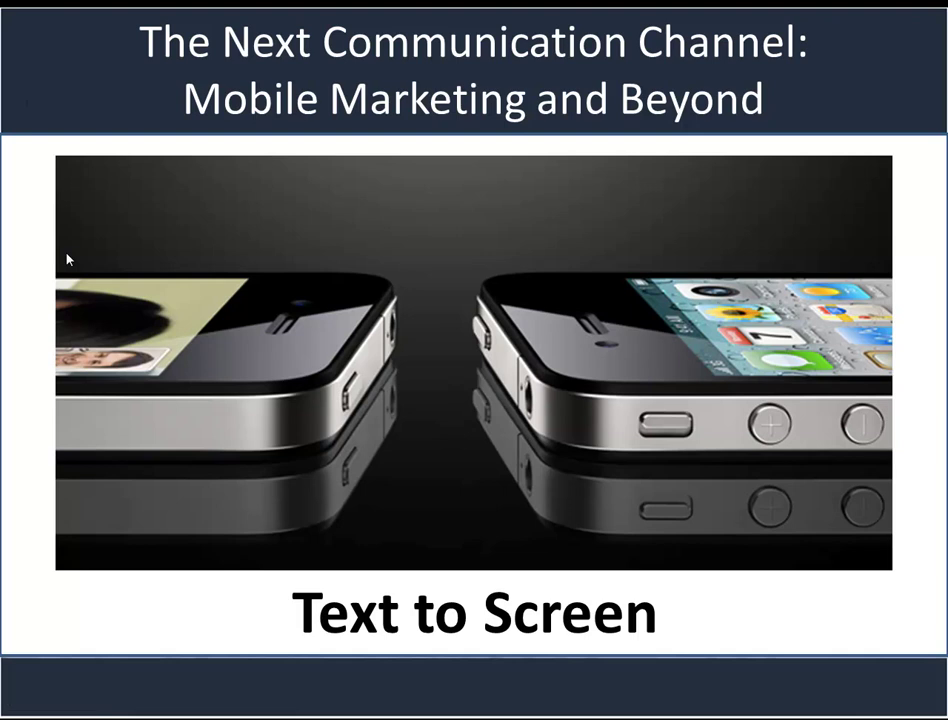
Exit the Text to Screen slideshow to reveal the AvidMobile landing page in Firefox.
{"action": "key", "text": "alt+Tab"}
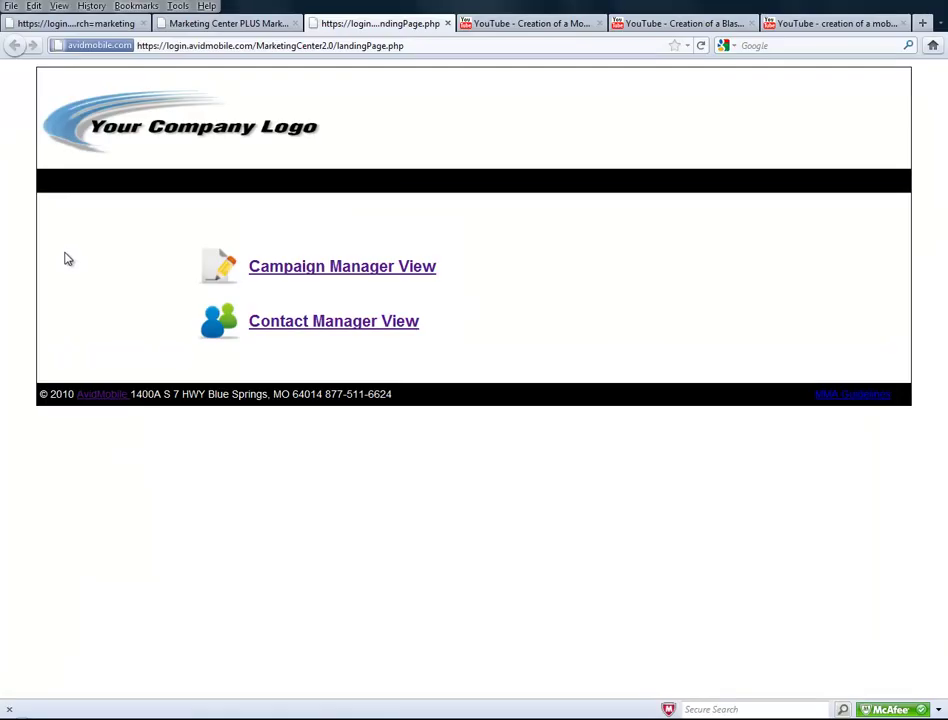
In Campaign Manager, list the Text2Screen campaigns and start a new Text2Screen campaign.
{"action": "left_click", "coordinate": [288, 273]}
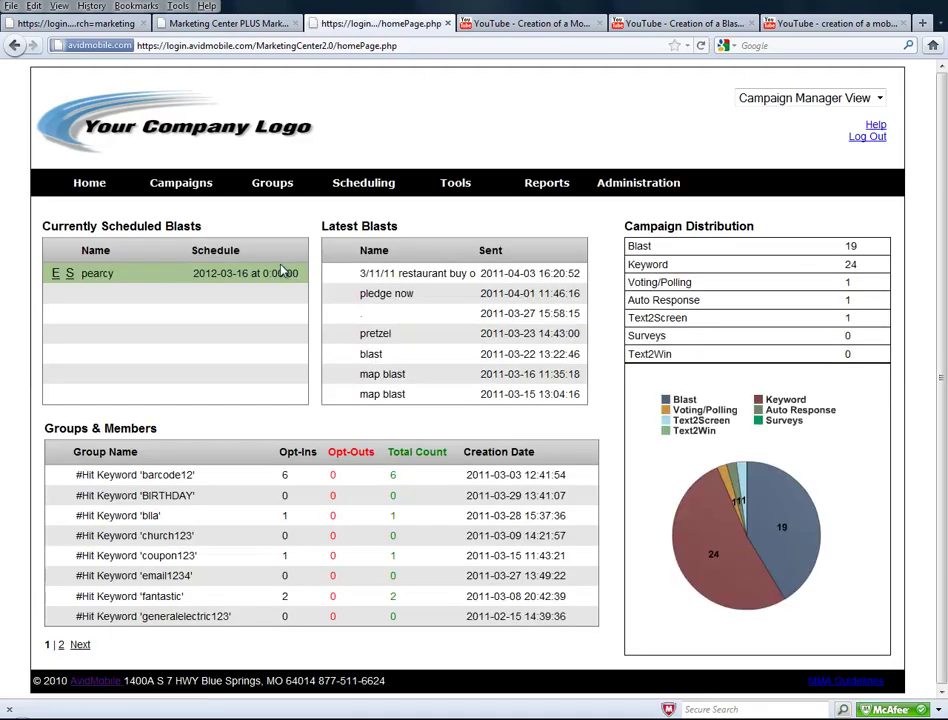
{"action": "mouse_move", "coordinate": [161, 189]}
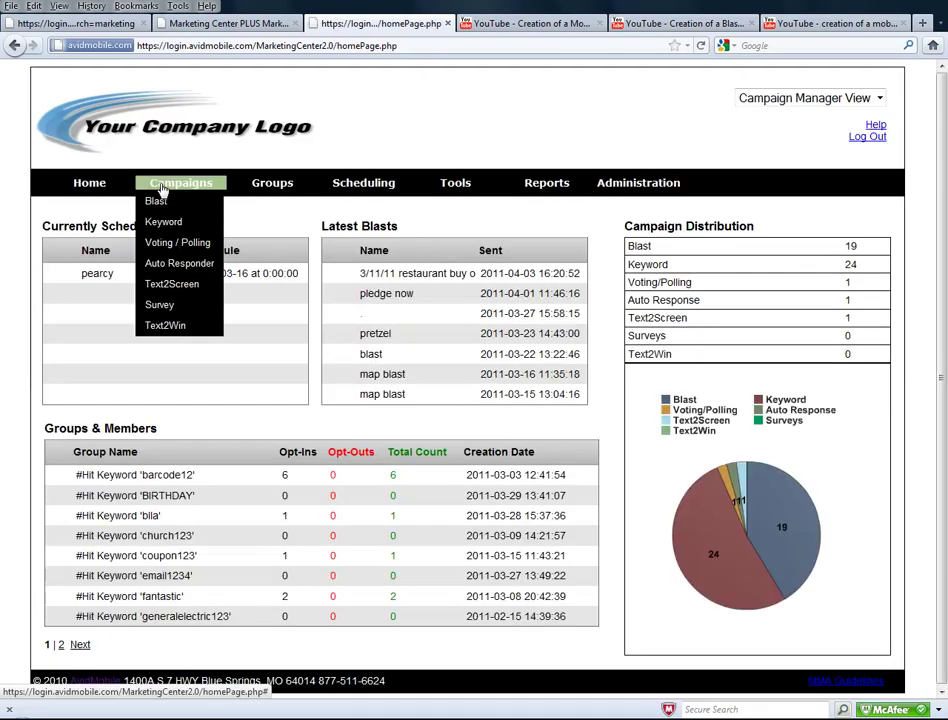
{"action": "left_click", "coordinate": [180, 289]}
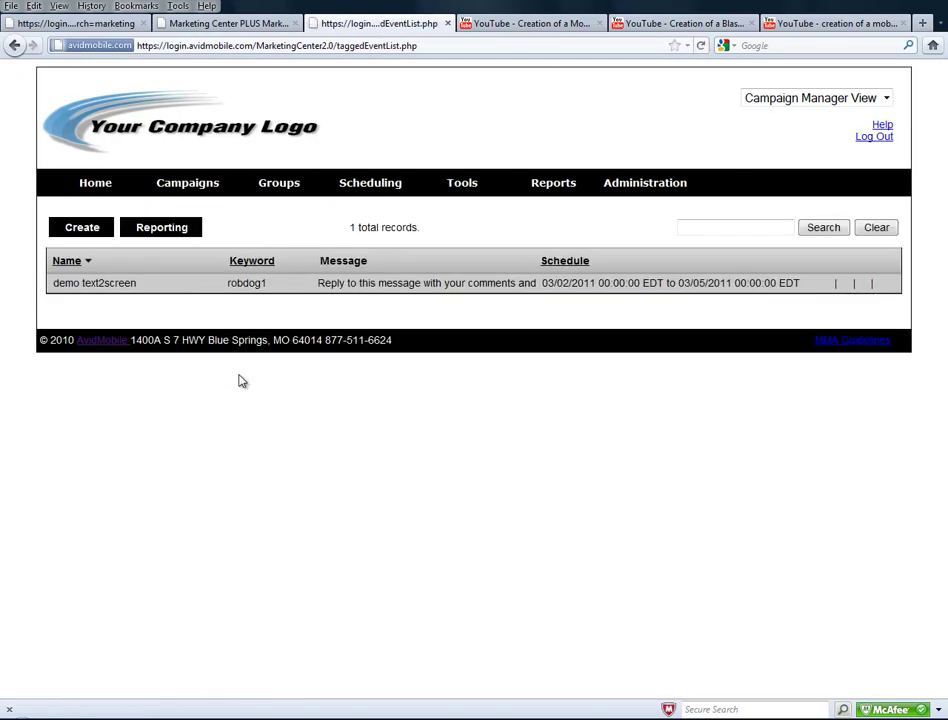
{"action": "left_click", "coordinate": [81, 230]}
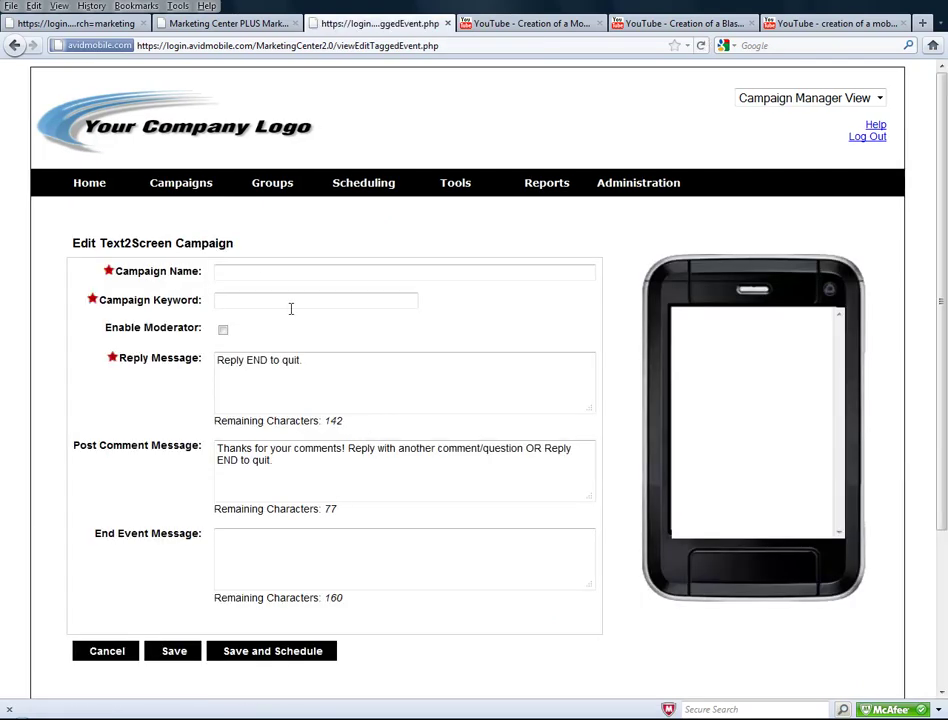
Name the campaign 'Church', set keyword 'church1234', and enable the moderator.
{"action": "left_click", "coordinate": [260, 270]}
{"action": "type", "text": "Church"}
{"action": "left_click", "coordinate": [252, 302]}
{"action": "type", "text": "church"}
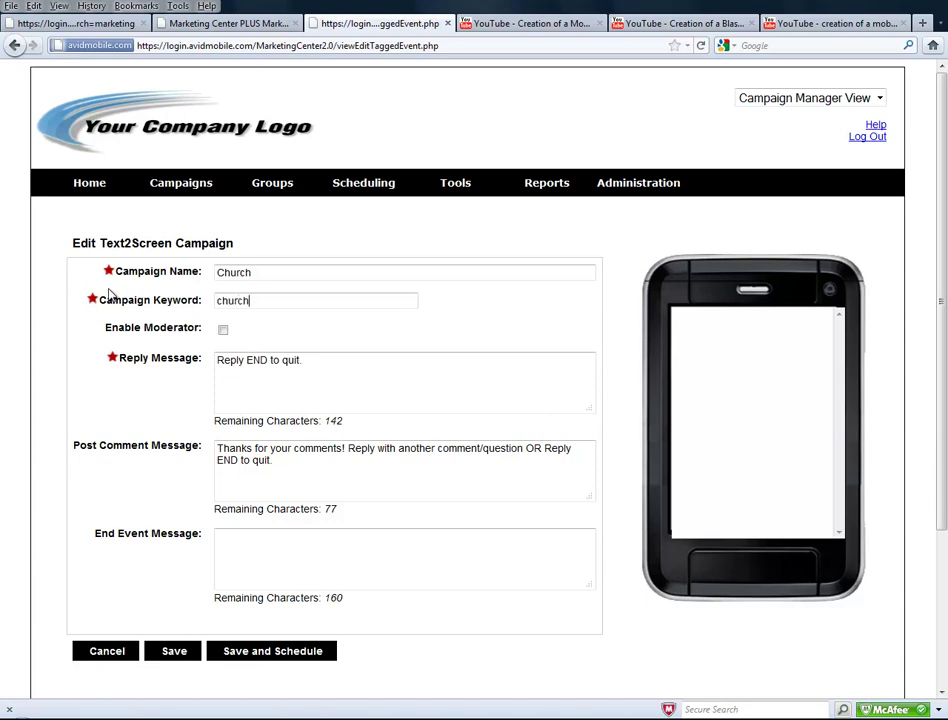
{"action": "type", "text": "1234"}
{"action": "left_click", "coordinate": [224, 330]}
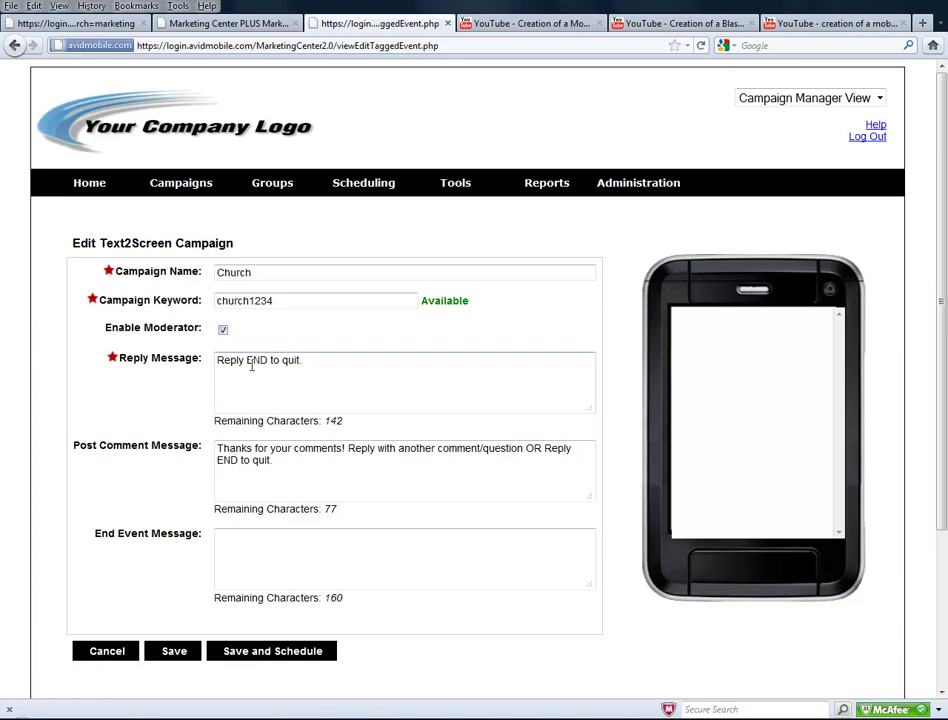
Begin the reply message with 'Reply w/ any comments you want up on the screen. Also include your first name and State where you reside,'.
{"action": "left_click", "coordinate": [218, 364]}
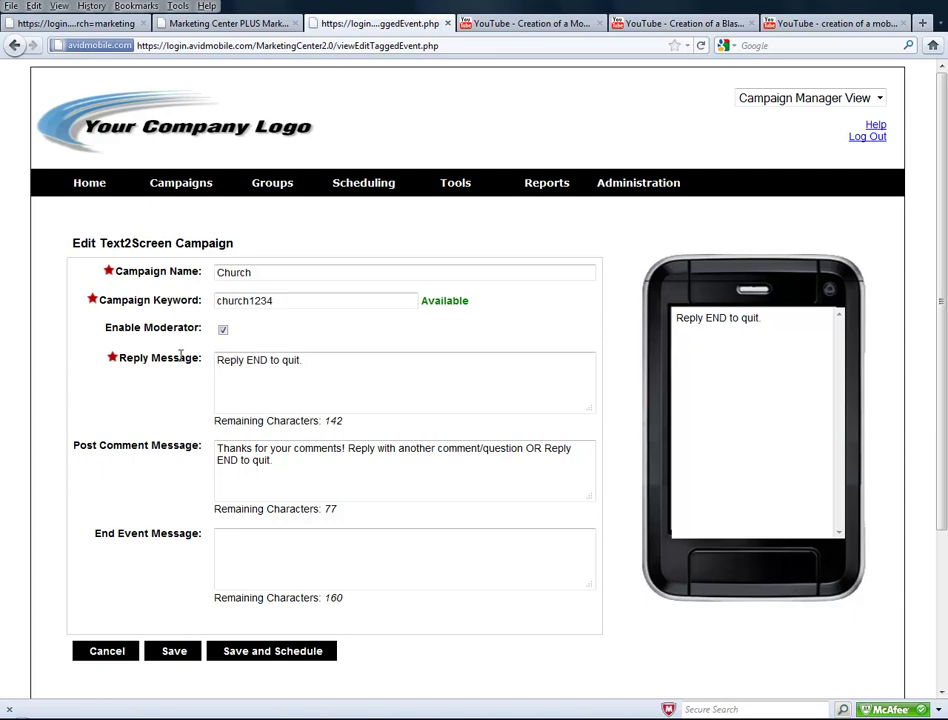
{"action": "type", "text": "T"}
{"action": "key", "text": "BackSpace"}
{"action": "type", "text": "Rep"}
{"action": "type", "text": "ly w/ any com"}
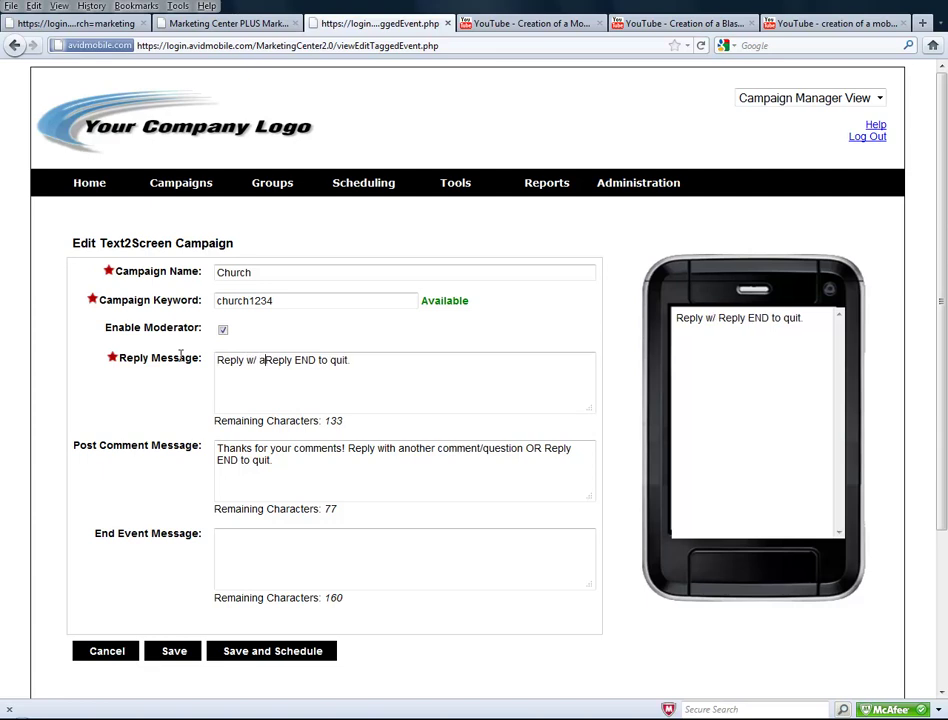
{"action": "type", "text": "ments you want "}
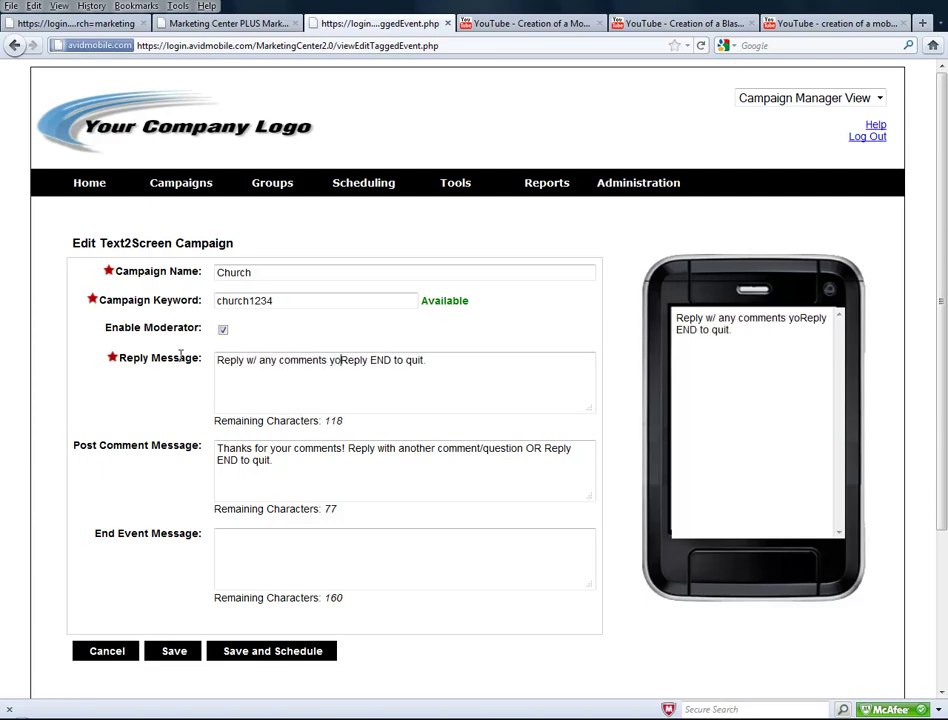
{"action": "type", "text": "up on teh"}
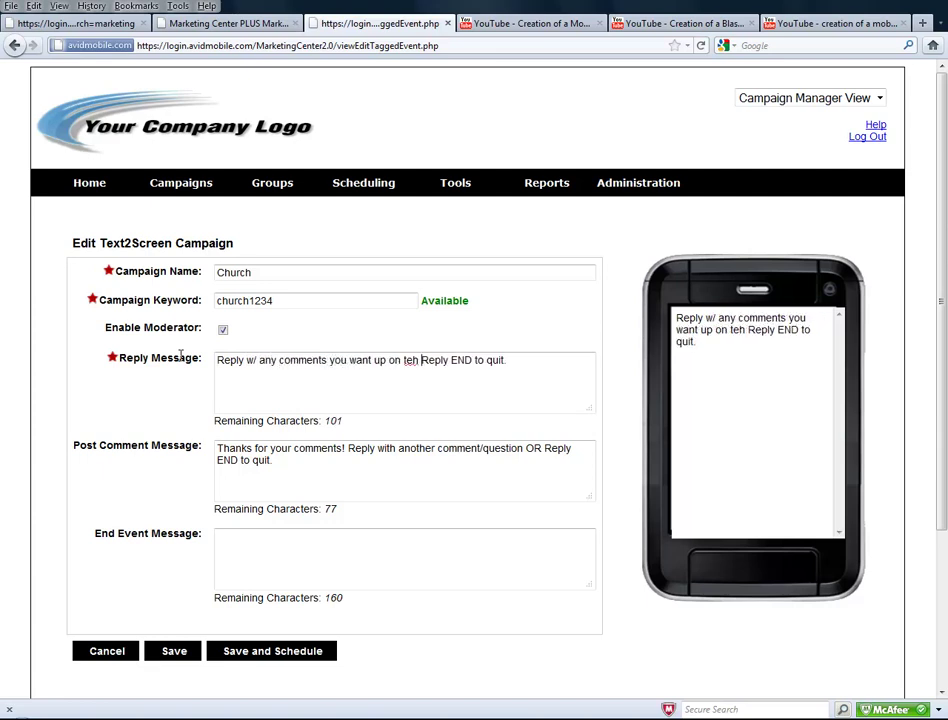
{"action": "key", "text": "BackSpace"}
{"action": "key", "text": "BackSpace"}
{"action": "type", "text": "he scr"}
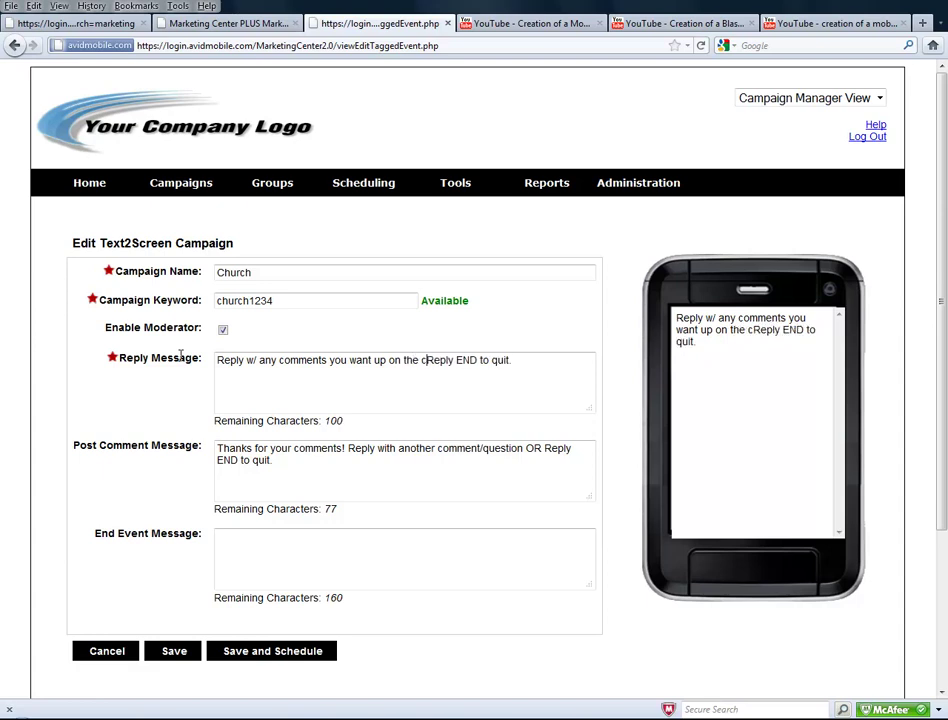
{"action": "type", "text": "een.  Also "}
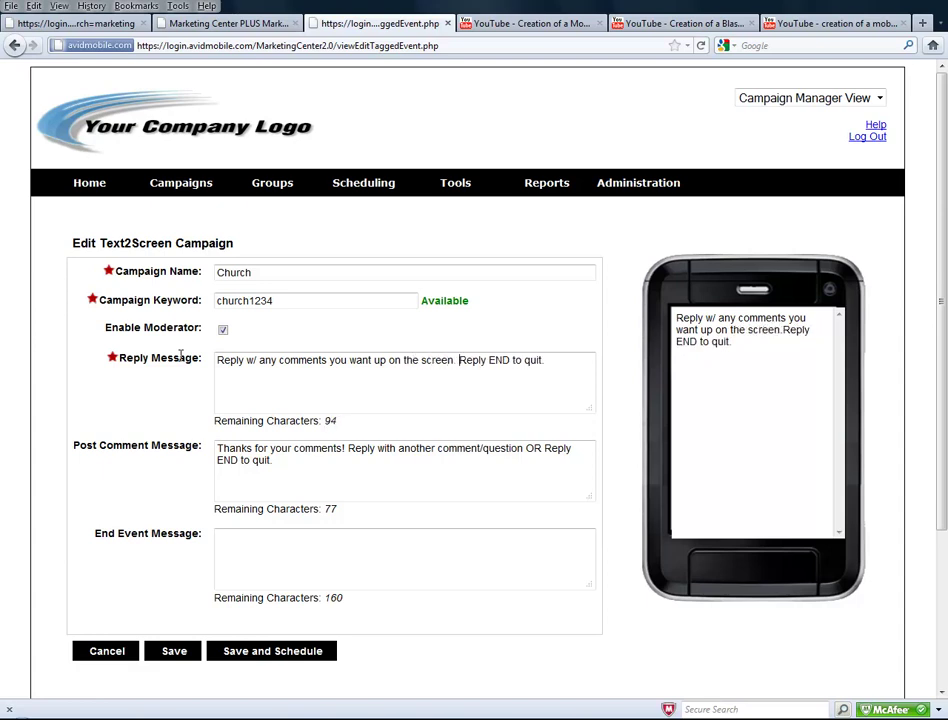
{"action": "type", "text": "include your "}
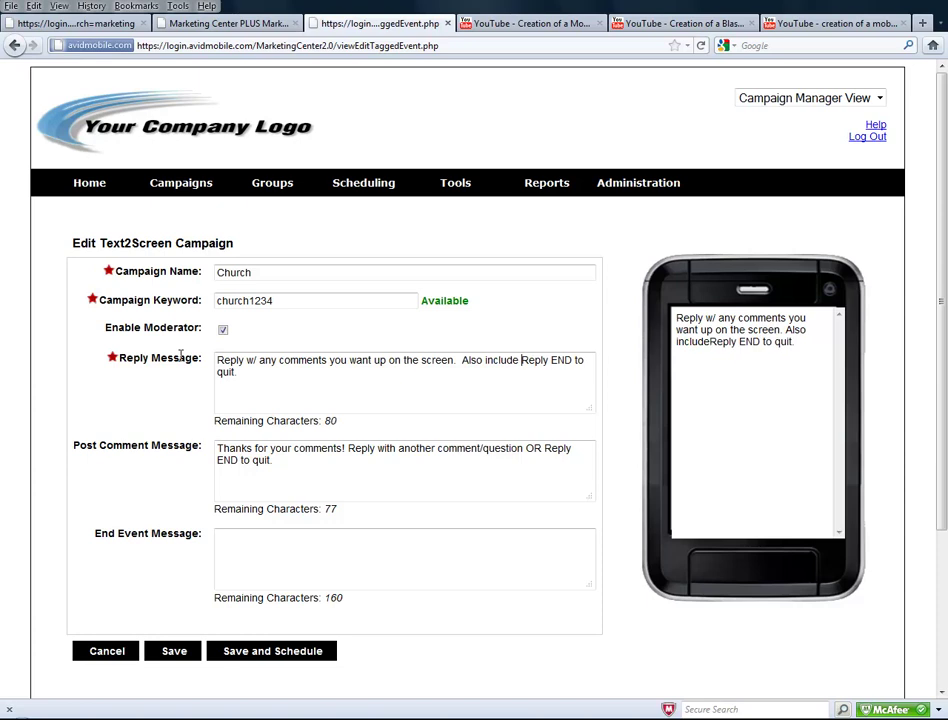
{"action": "type", "text": "first name and "}
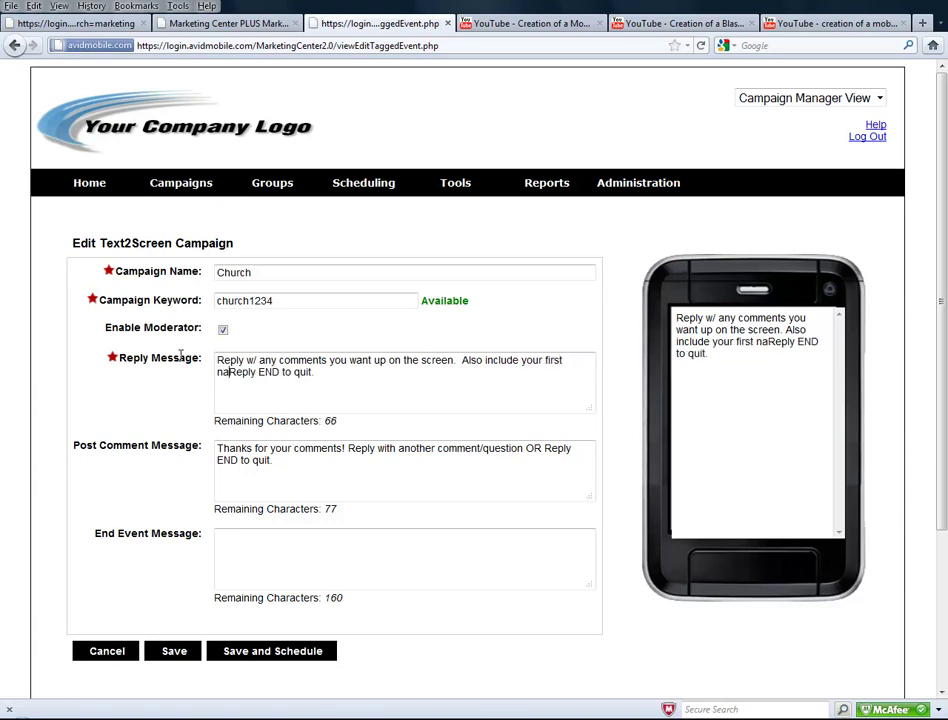
{"action": "type", "text": "State where you reside"}
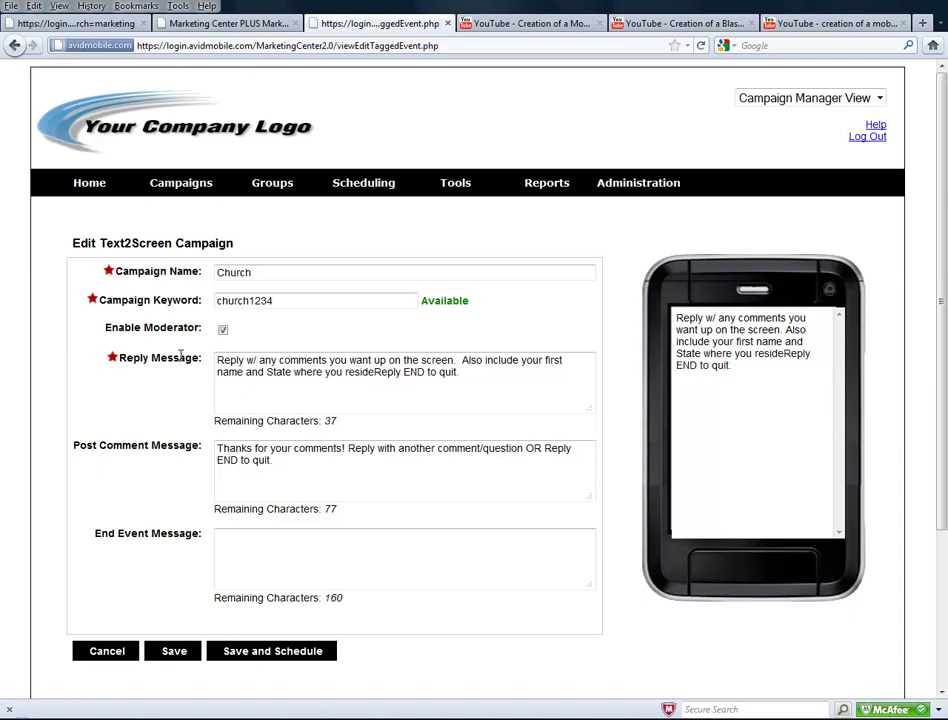
{"action": "type", "text": ","}
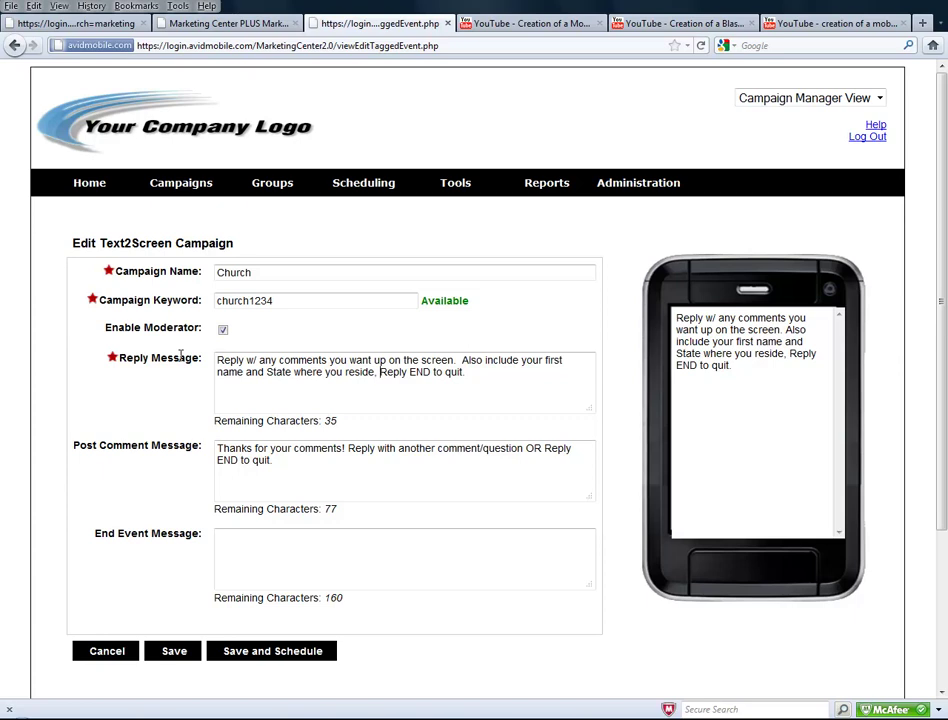
Save the campaign, set its end to 04/04/2011 12:10 PM, and launch it.
{"action": "left_click", "coordinate": [247, 452]}
{"action": "left_click", "coordinate": [285, 657]}
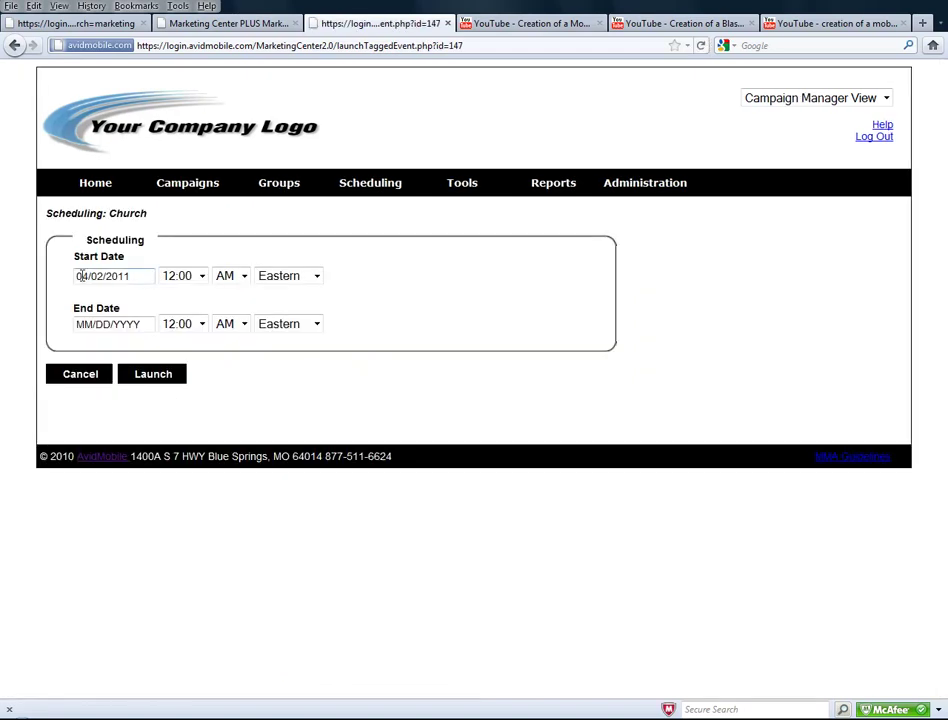
{"action": "left_click", "coordinate": [152, 321]}
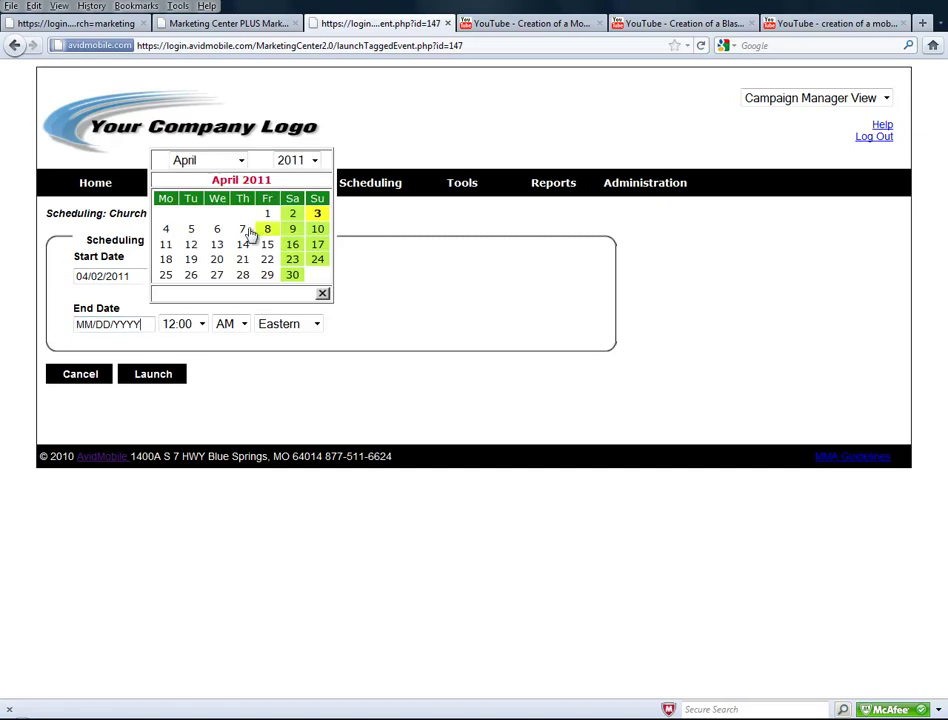
{"action": "left_click", "coordinate": [166, 229]}
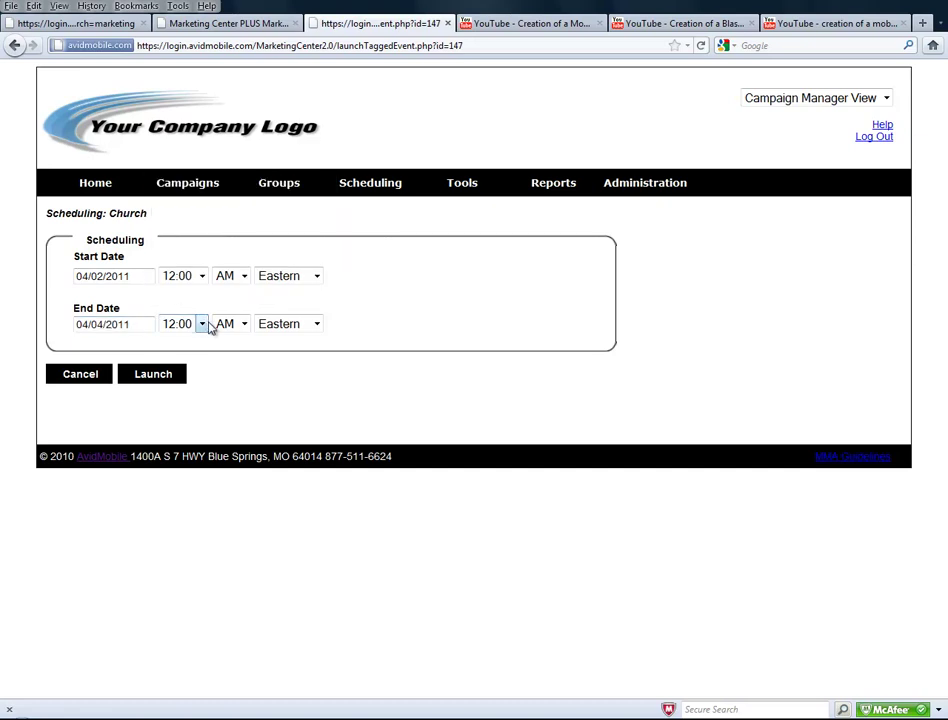
{"action": "left_click", "coordinate": [202, 324]}
{"action": "left_click", "coordinate": [177, 489]}
{"action": "left_click", "coordinate": [244, 324]}
{"action": "left_click", "coordinate": [242, 357]}
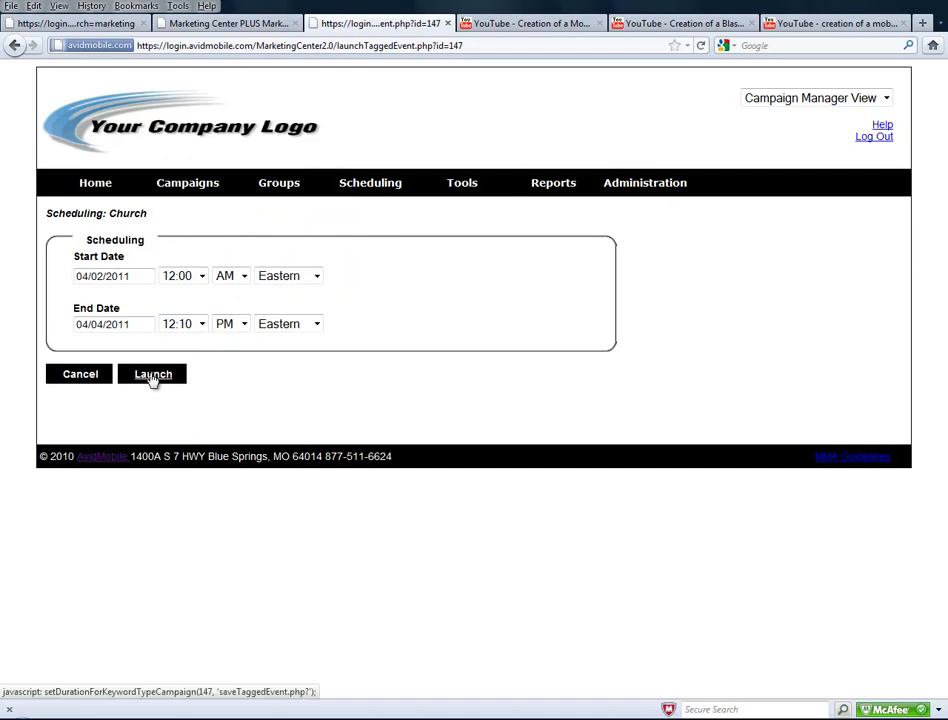
{"action": "left_click", "coordinate": [152, 378]}
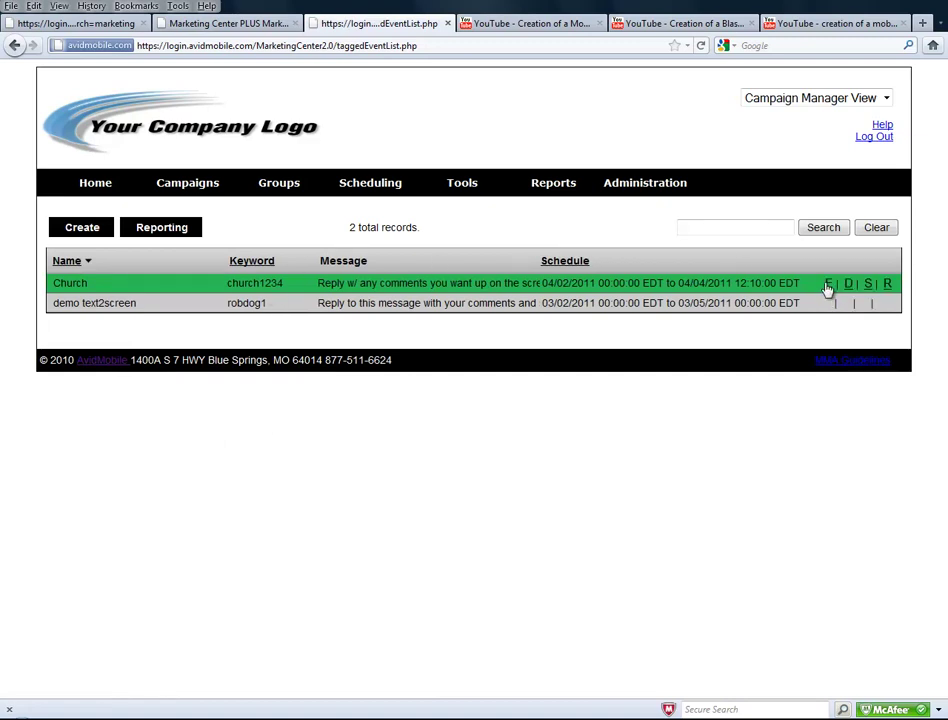
Edit the Church campaign and launch its Moderator Control Panel.
{"action": "left_click", "coordinate": [827, 284]}
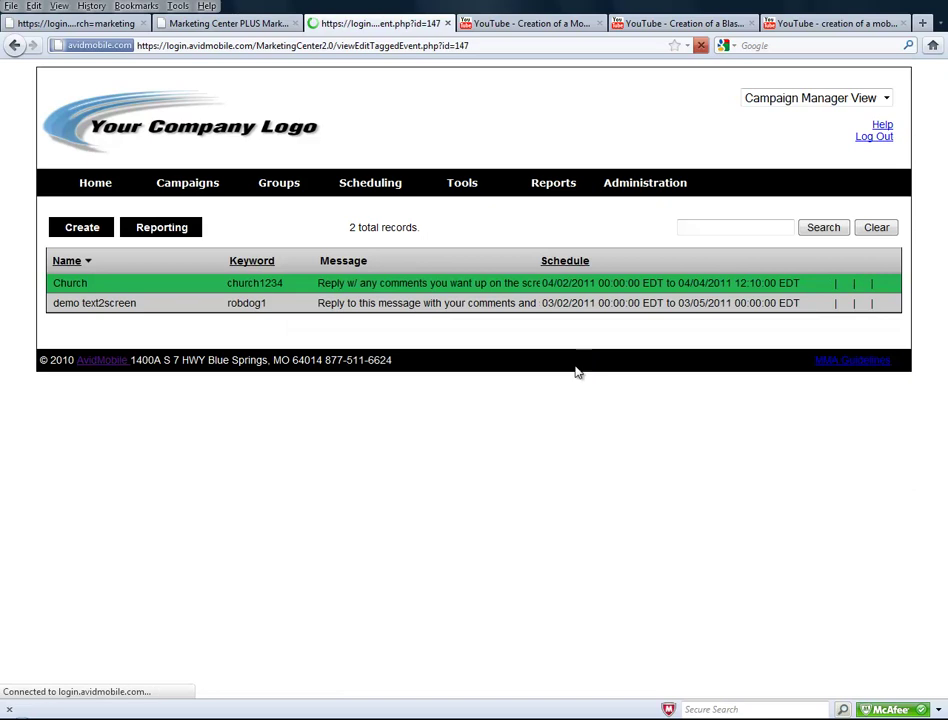
{"action": "scroll", "coordinate": [390, 410], "scroll_direction": "down", "scroll_amount": 3}
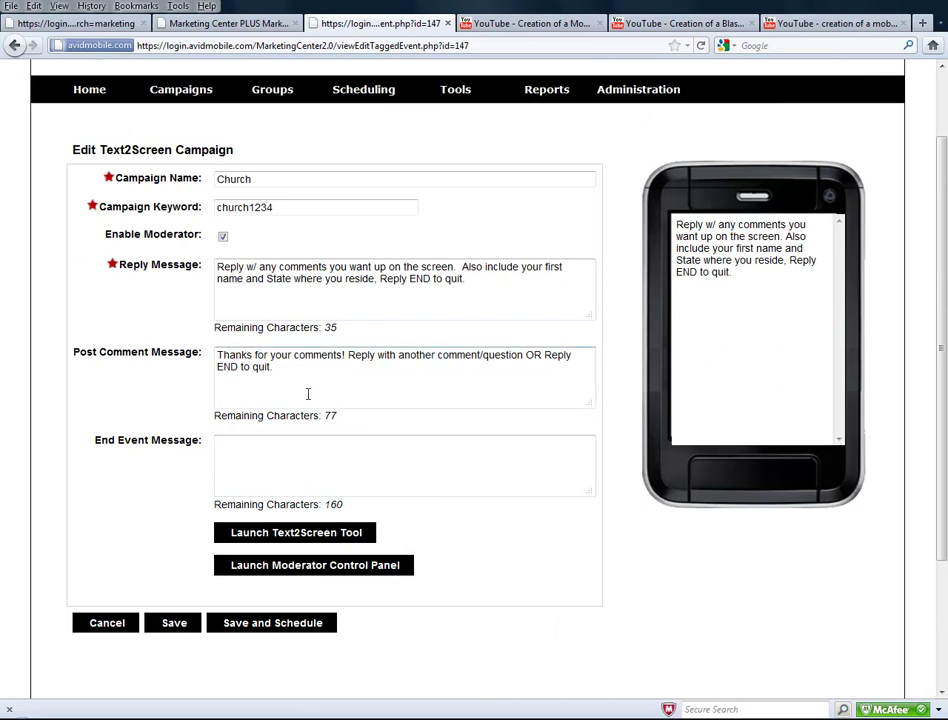
{"action": "left_click", "coordinate": [310, 567]}
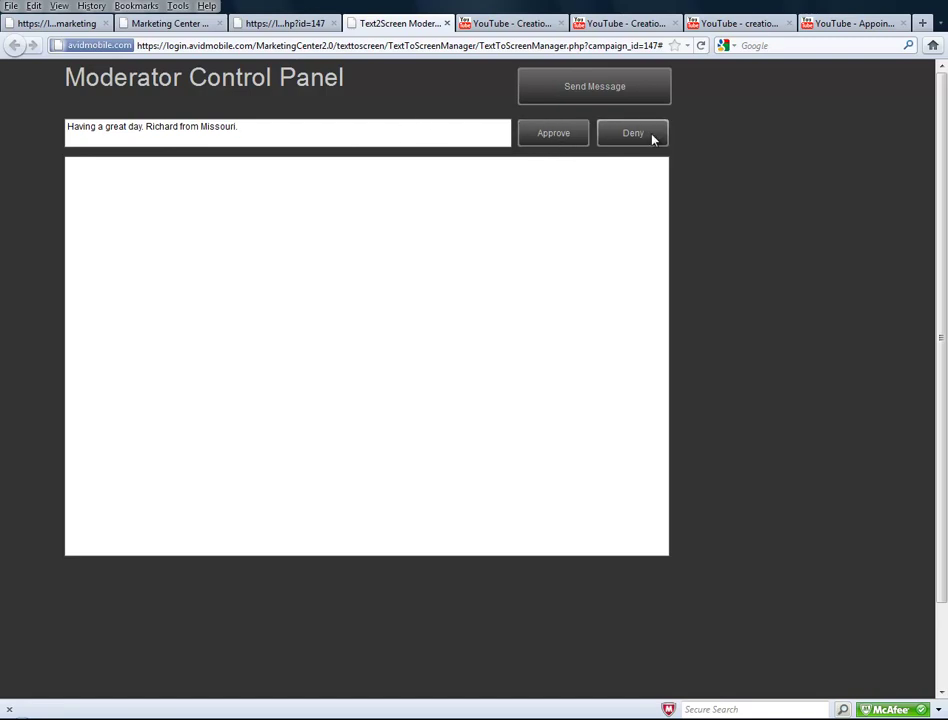
Approve the greeting and marriage-proposal comments, then begin a new admin message.
{"action": "left_click", "coordinate": [550, 134]}
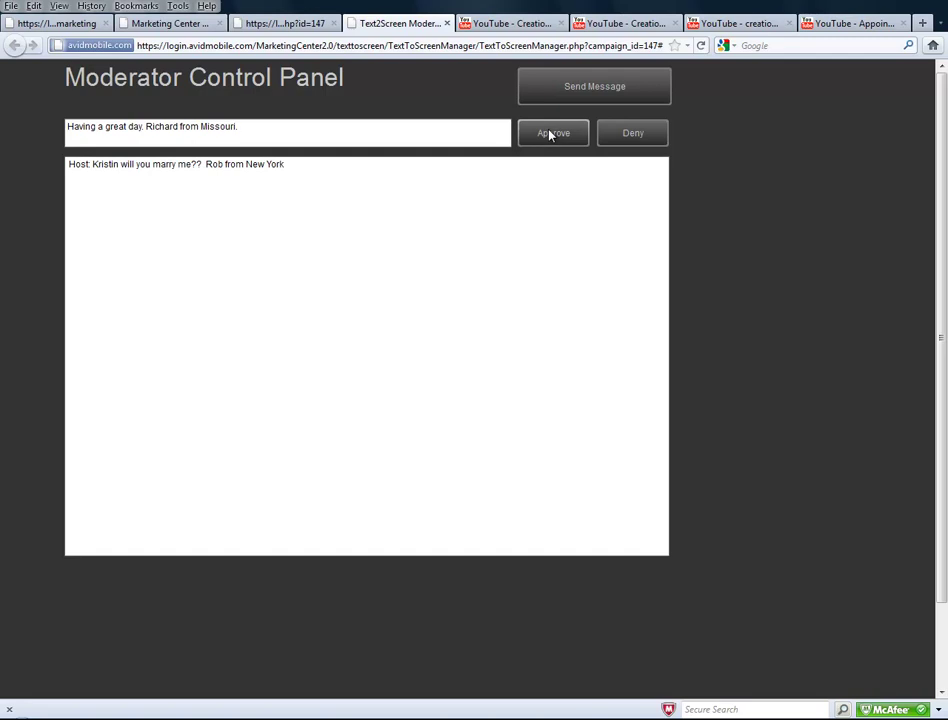
{"action": "left_click", "coordinate": [550, 134]}
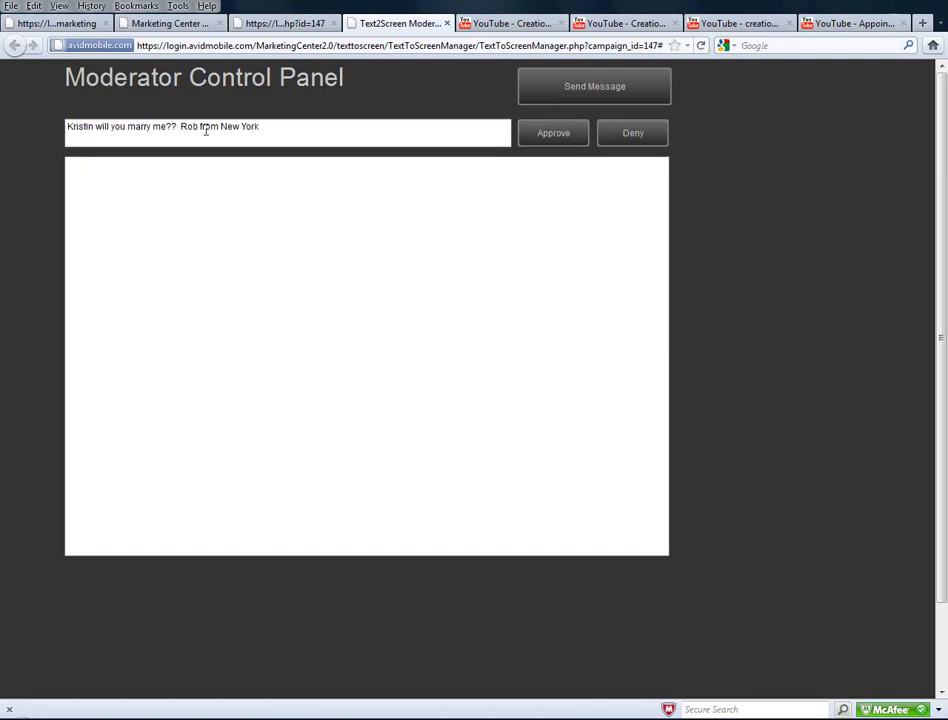
{"action": "left_click", "coordinate": [556, 137]}
{"action": "left_click", "coordinate": [566, 89]}
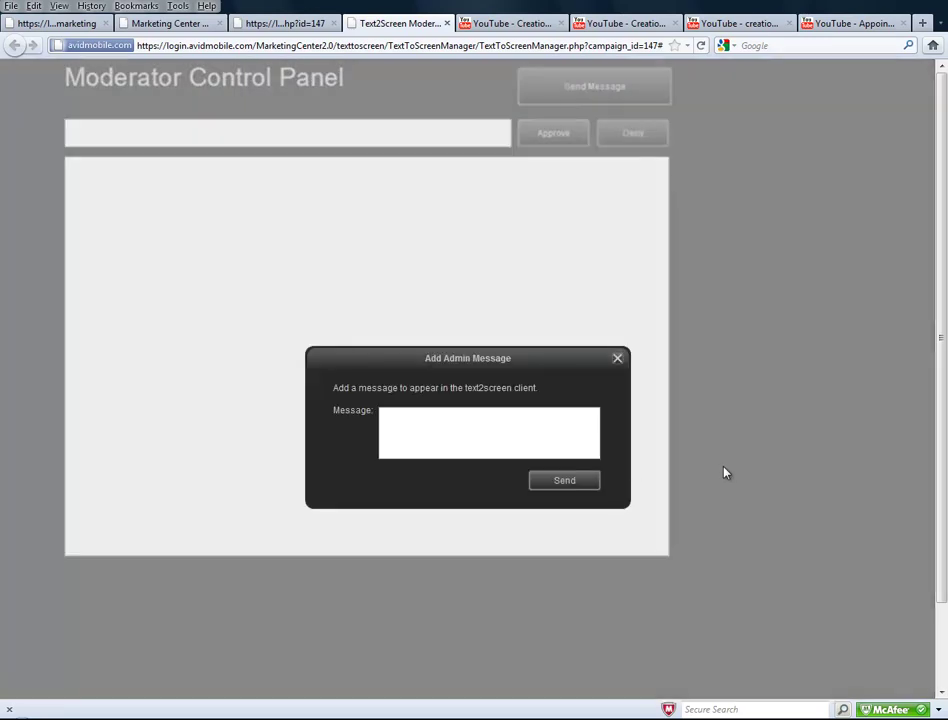
Send the host message addressing the proposed-to person by name, ending 'what do you say?'.
{"action": "left_click", "coordinate": [544, 442]}
{"action": "type", "text": "Wow, K"}
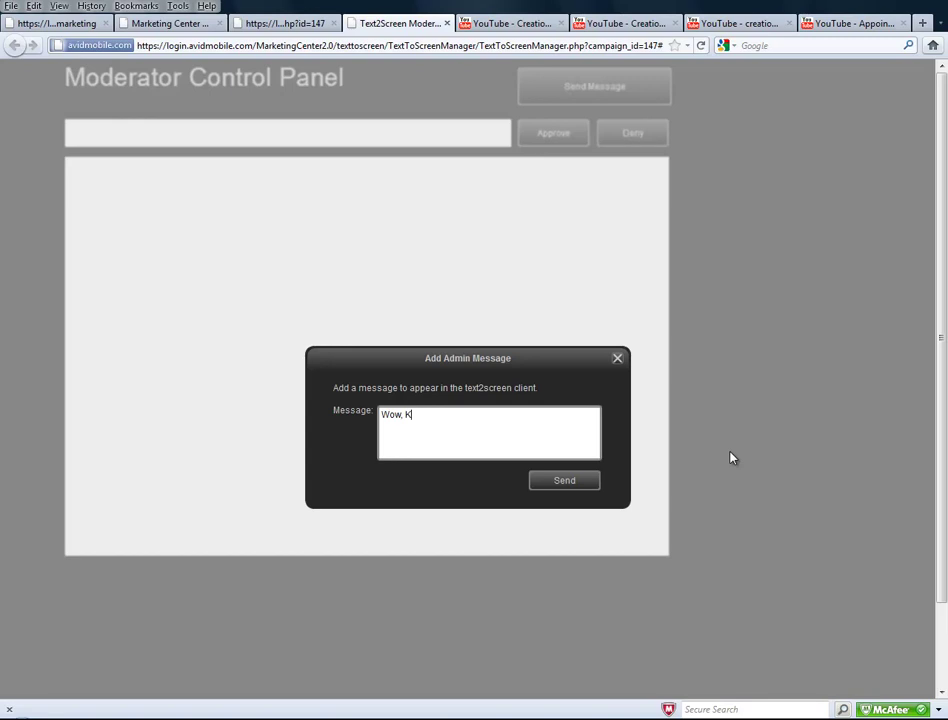
{"action": "type", "text": "ristin, what do you say?"}
{"action": "left_click", "coordinate": [574, 485]}
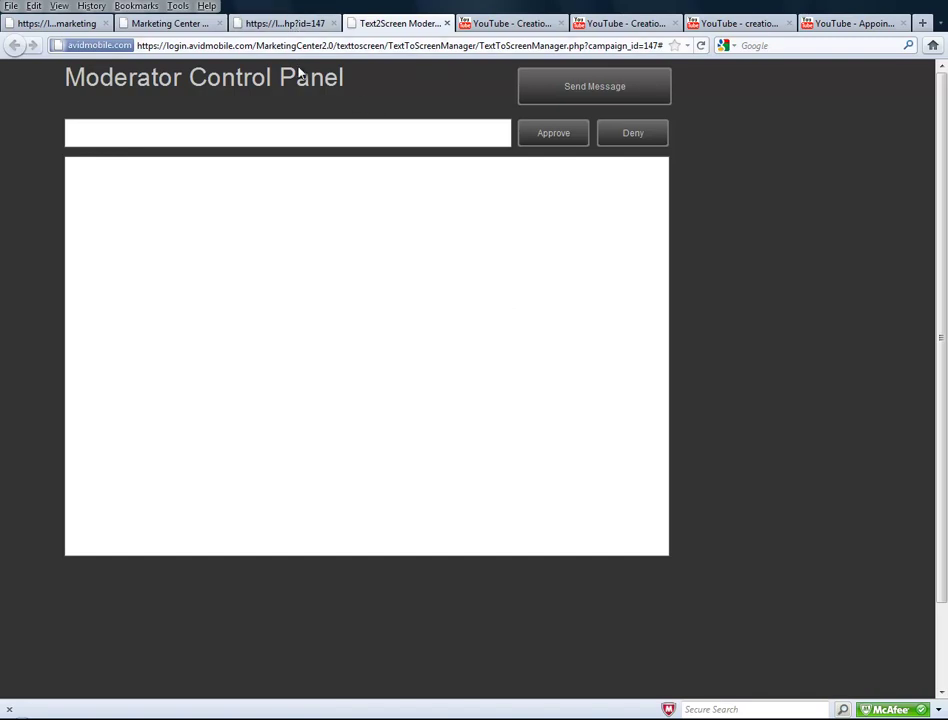
Return to the Church campaign edit tab and launch the Text2Screen display.
{"action": "left_click", "coordinate": [290, 23]}
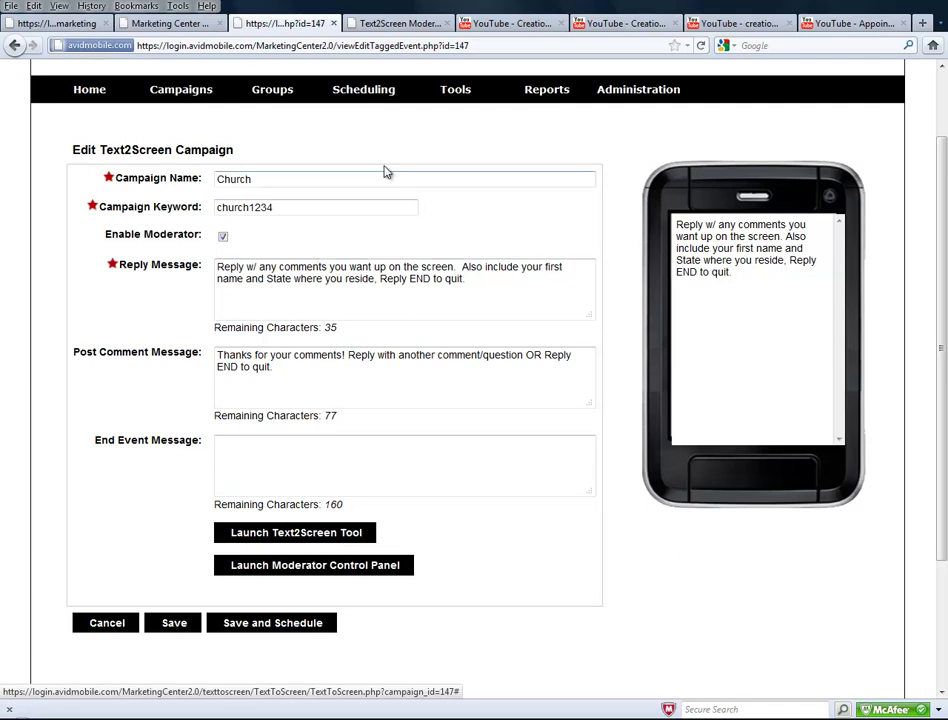
{"action": "left_click", "coordinate": [304, 533]}
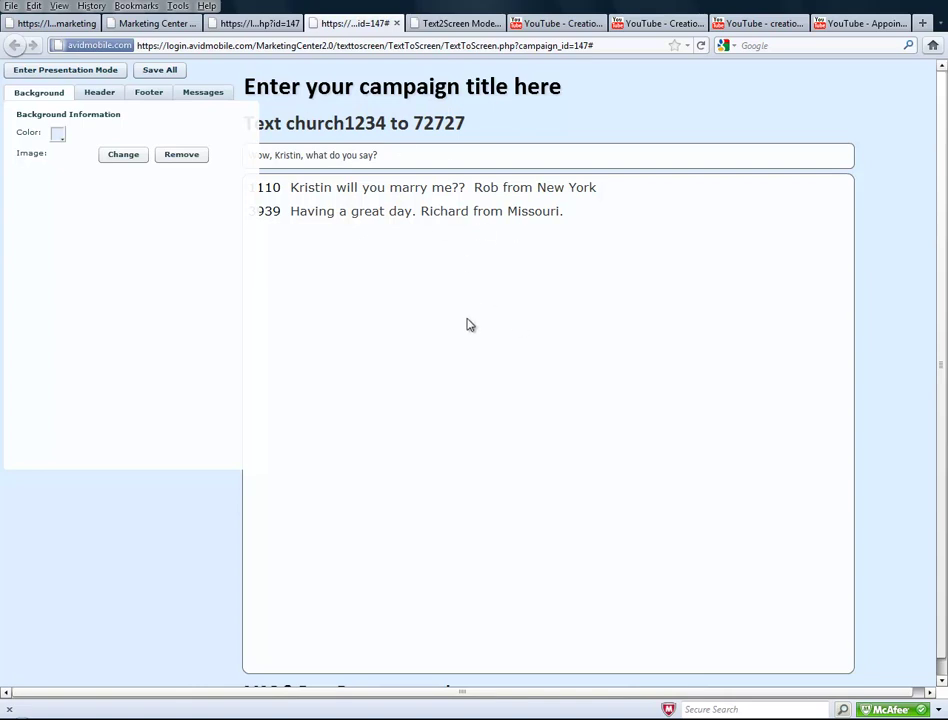
Set the display background to pink and the header title to 'Church Event'.
{"action": "left_click", "coordinate": [59, 136]}
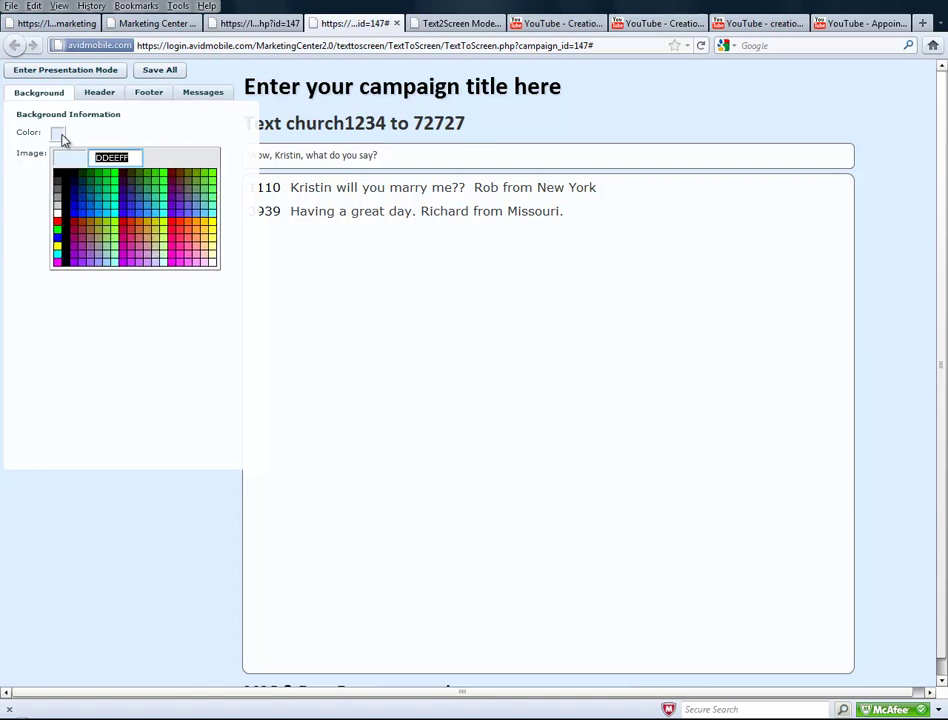
{"action": "left_click", "coordinate": [136, 242]}
{"action": "left_click", "coordinate": [100, 93]}
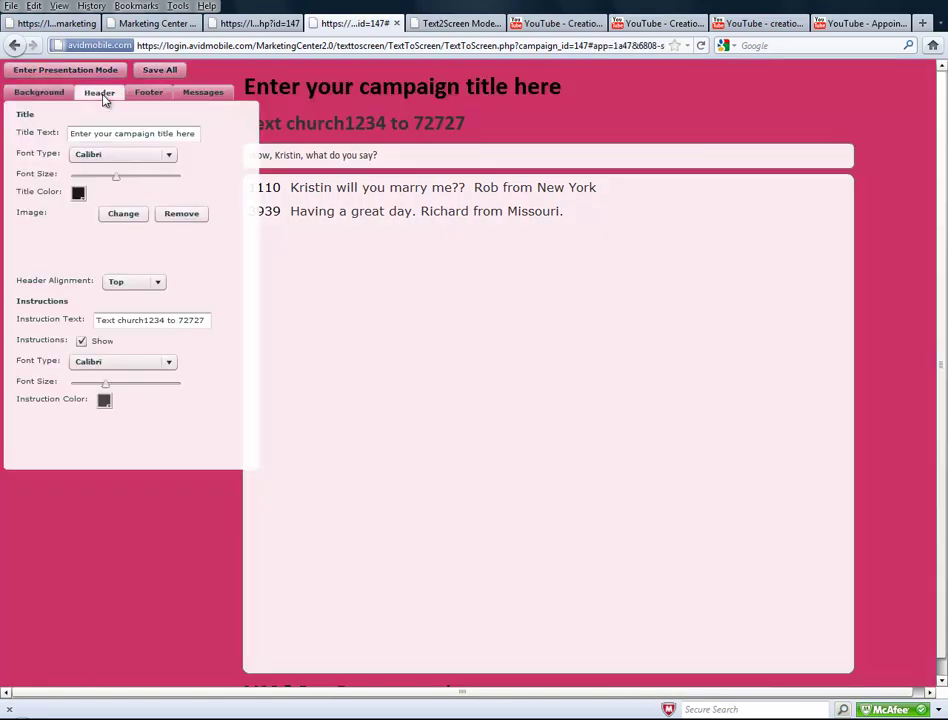
{"action": "triple_click", "coordinate": [112, 133]}
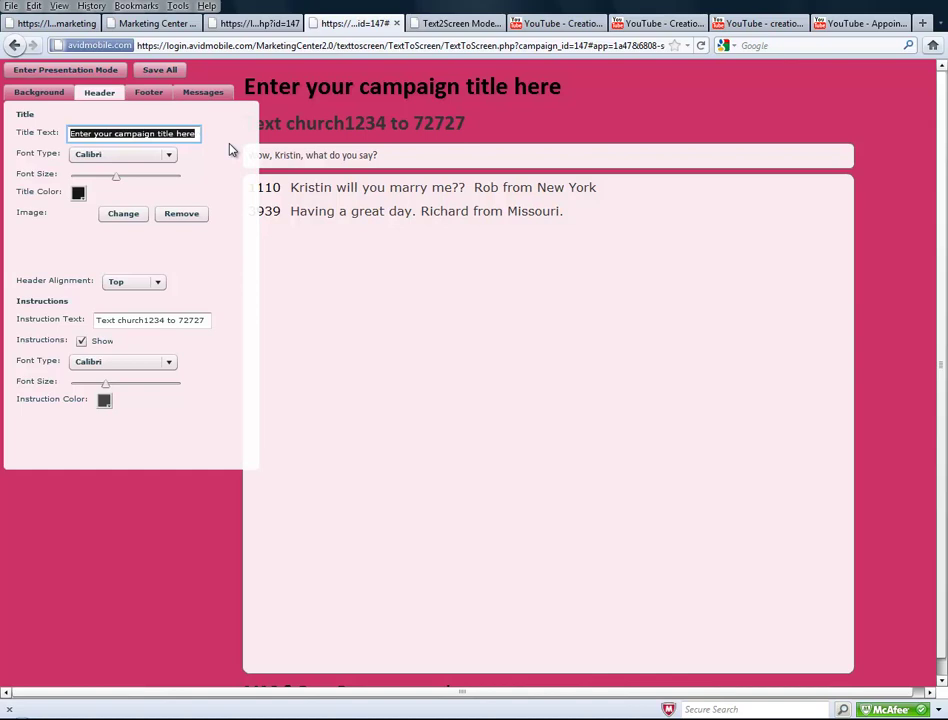
{"action": "type", "text": "Church Event"}
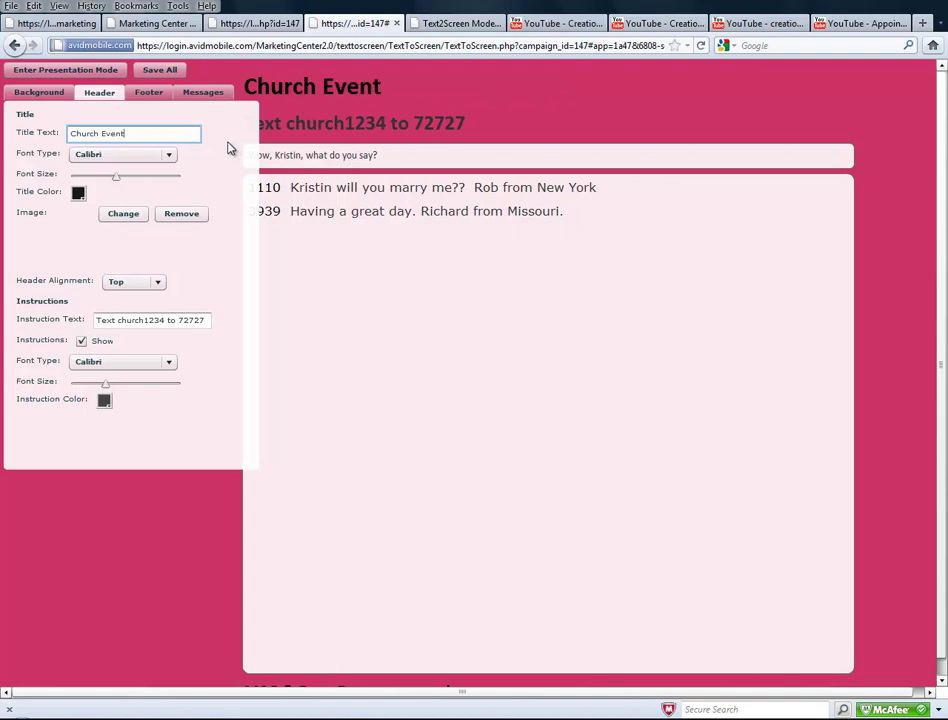
Set the title font to Times New Roman, enlarge it, and review the Footer and Messages settings.
{"action": "left_click", "coordinate": [147, 158]}
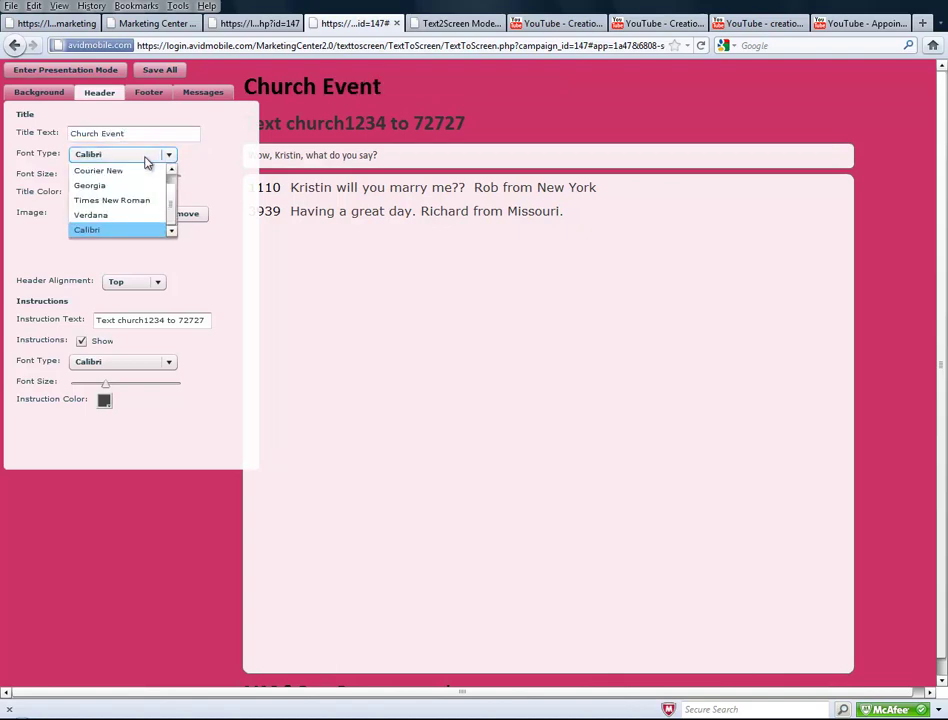
{"action": "left_click", "coordinate": [137, 200]}
{"action": "left_click_drag", "start_coordinate": [116, 180], "coordinate": [172, 180]}
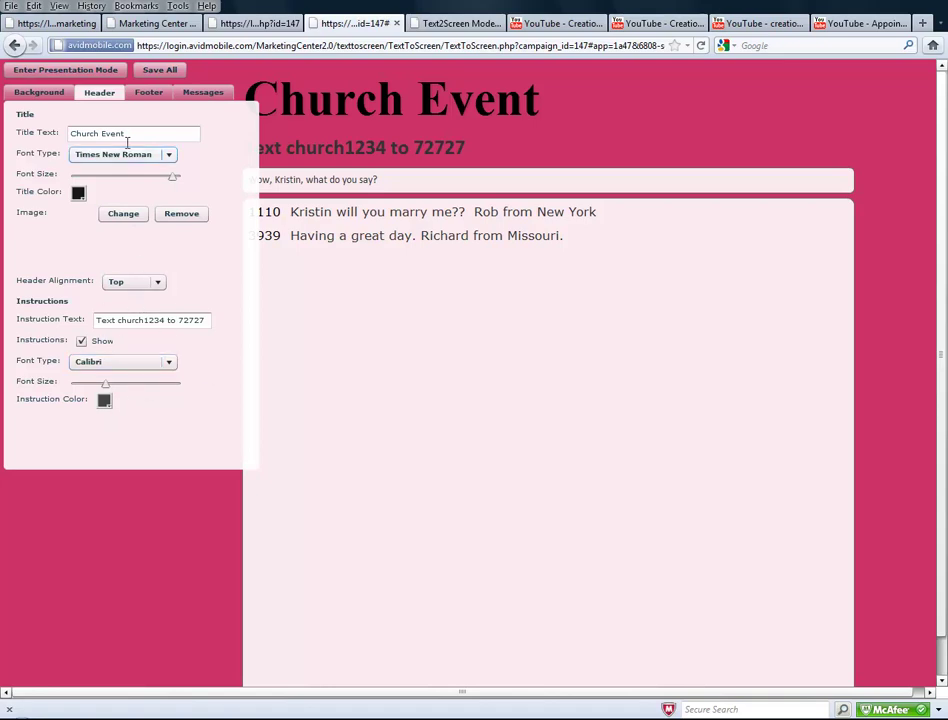
{"action": "left_click", "coordinate": [152, 92]}
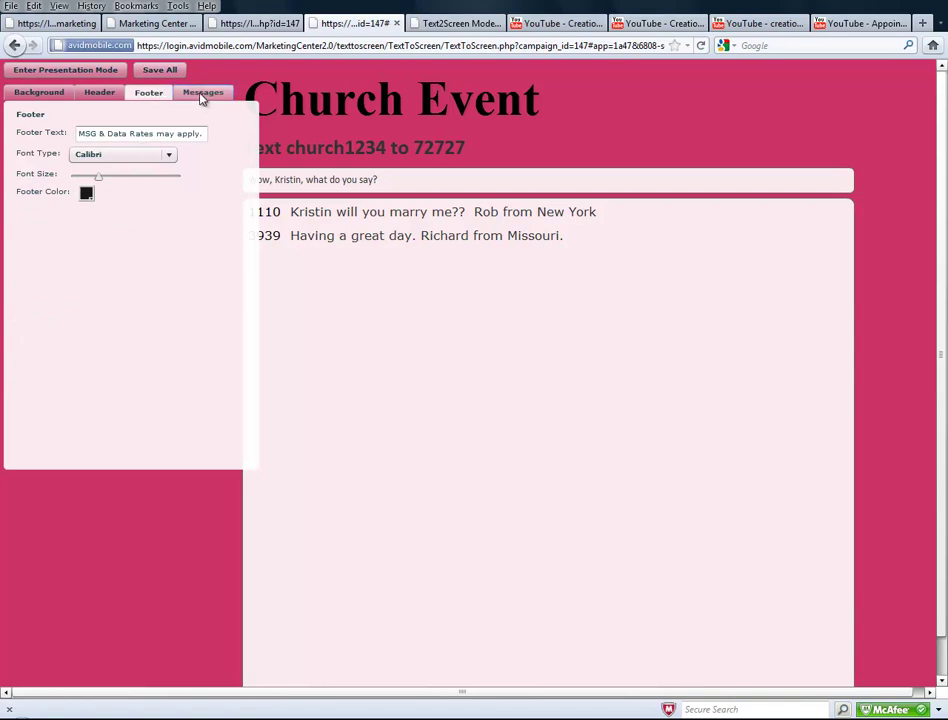
{"action": "left_click", "coordinate": [202, 93]}
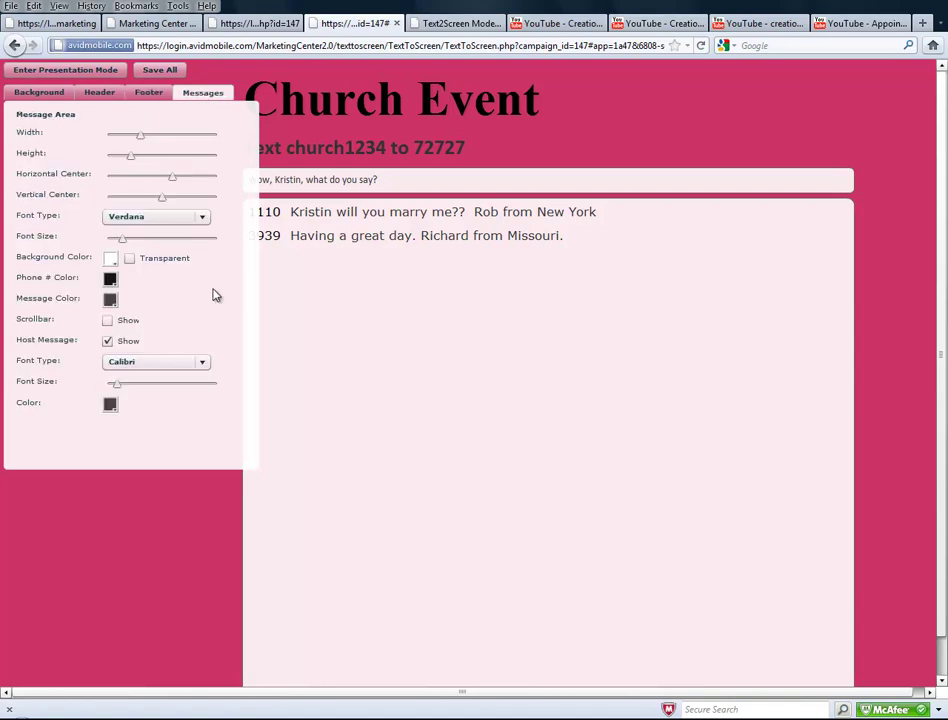